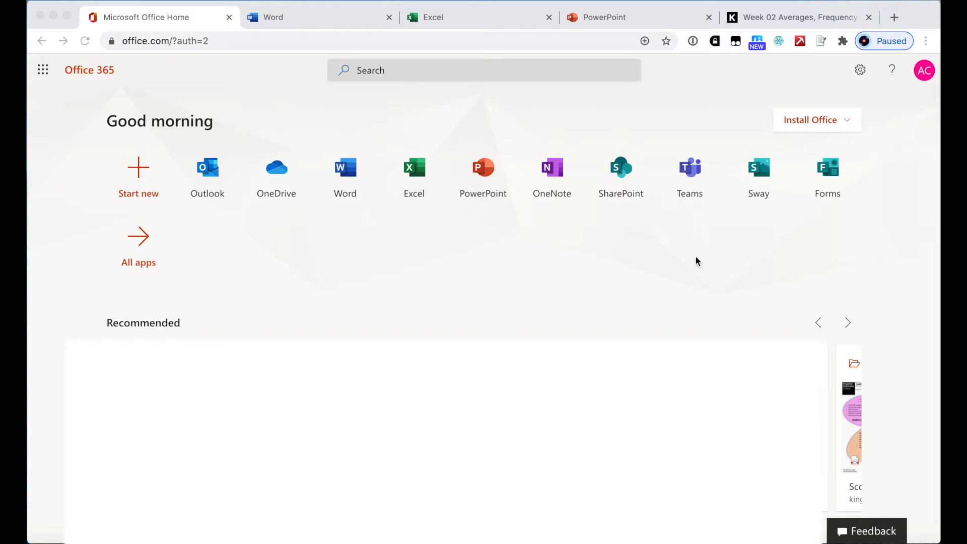
pyautogui.click(696, 257)
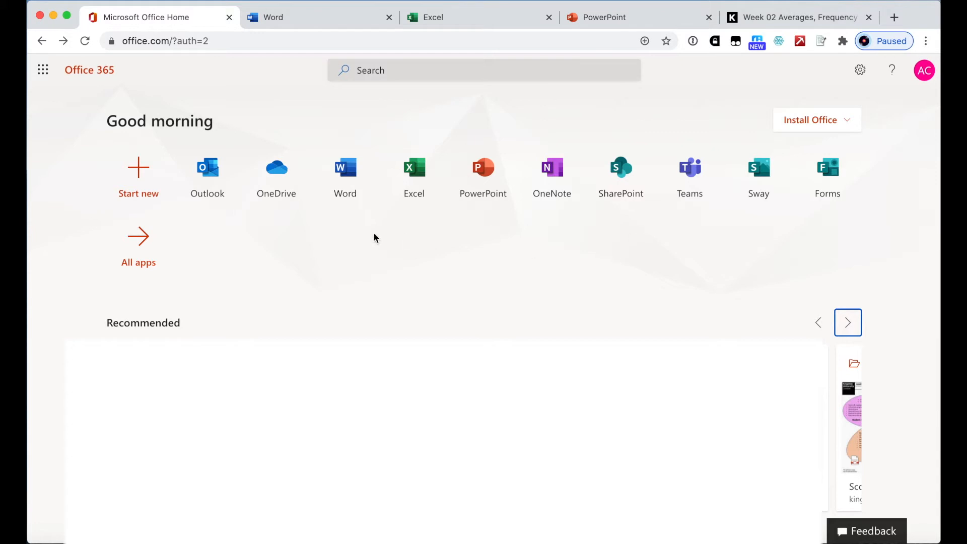
pyautogui.click(333, 14)
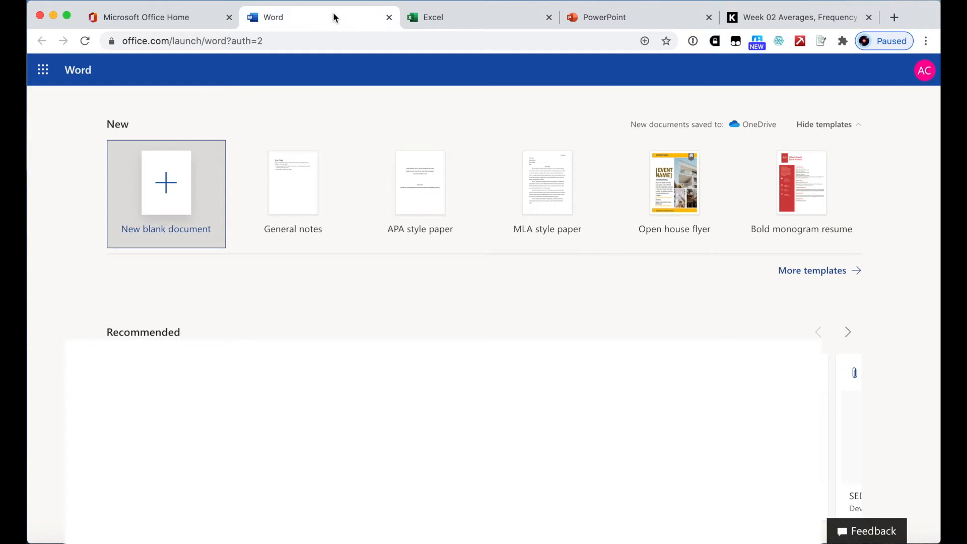
pyautogui.click(474, 14)
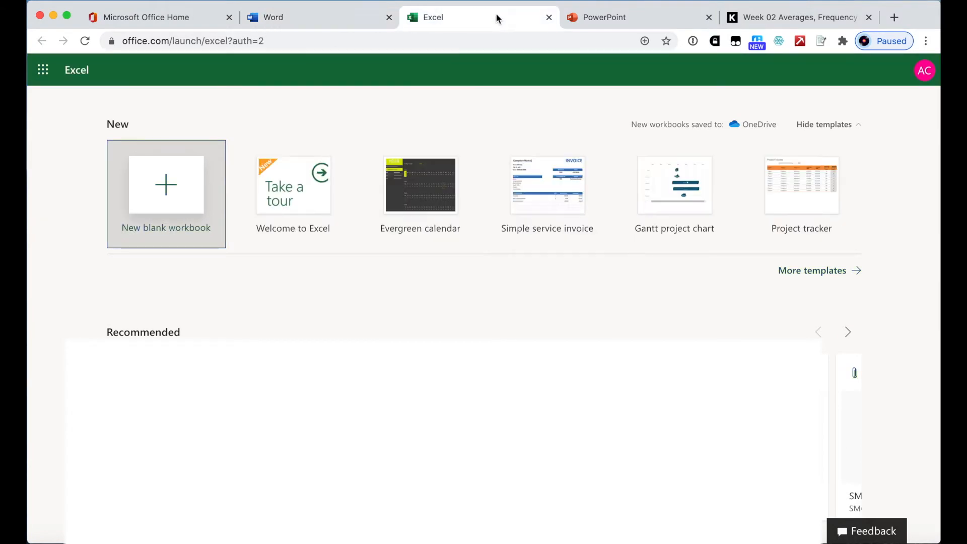
pyautogui.click(645, 19)
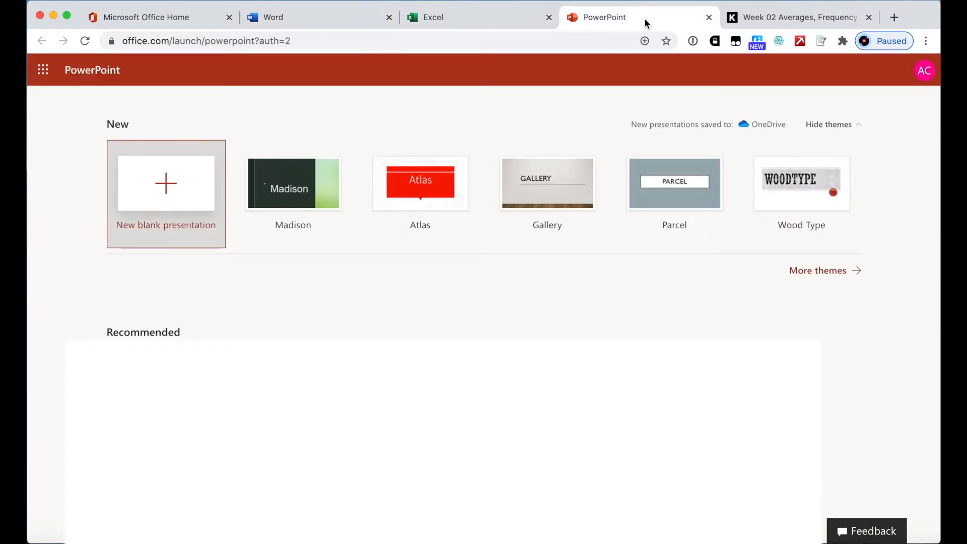
pyautogui.click(181, 18)
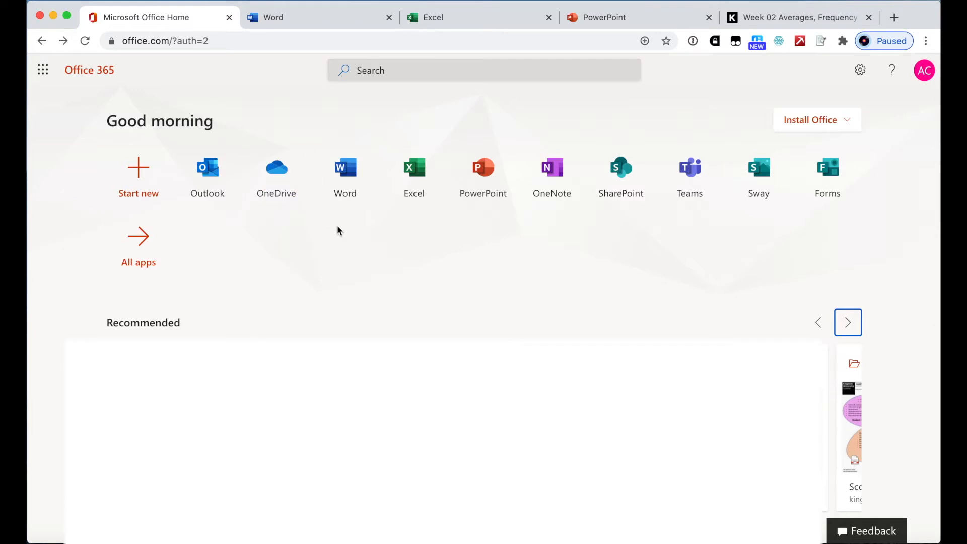
# Step: Create a new blank Word document and enter the text "This is a Word Document"
pyautogui.click(334, 17)
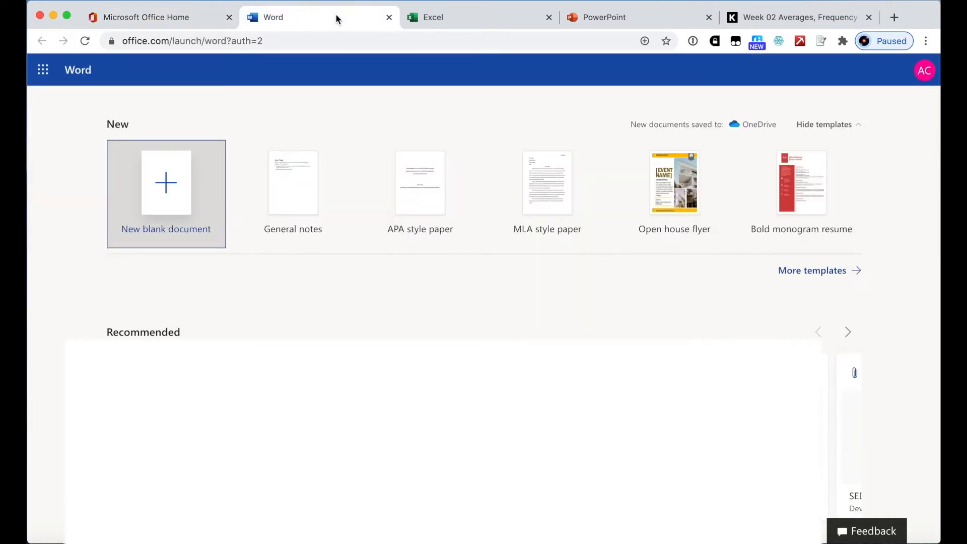
pyautogui.click(163, 177)
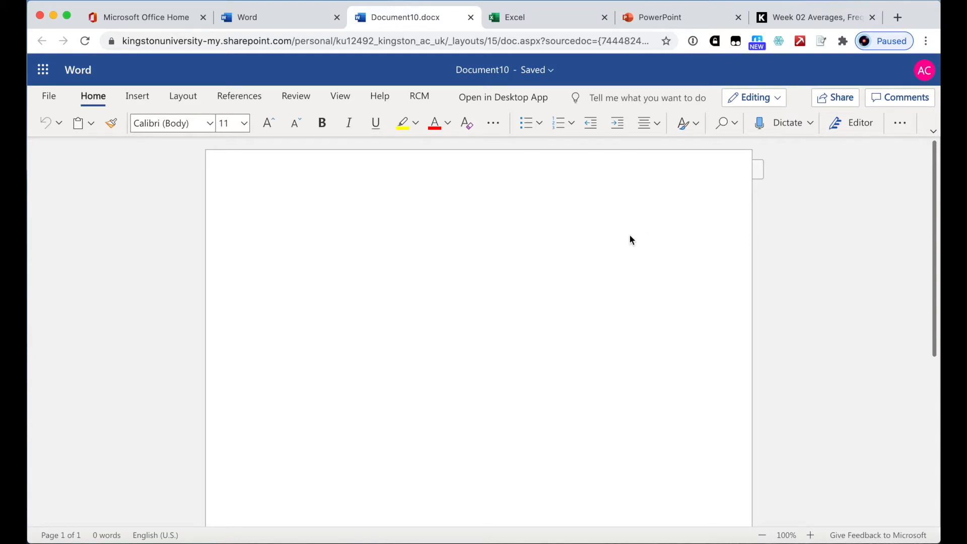
pyautogui.write('This is ')
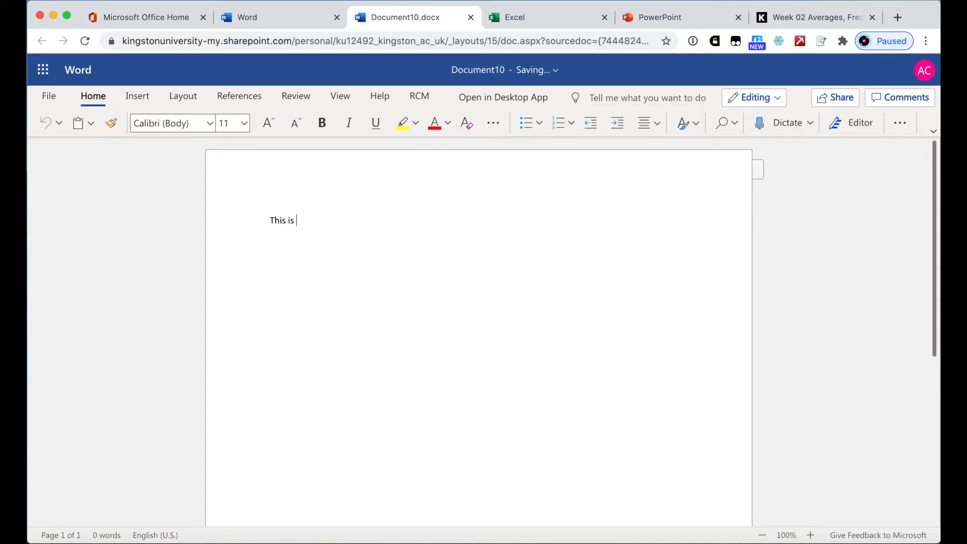
pyautogui.write('a Word ')
pyautogui.write('Documnet')
pyautogui.press('BackSpace')
pyautogui.press('BackSpace')
pyautogui.press('BackSpace')
pyautogui.write('ent')
# Step: Set the document's sharing link to work for people in Kingston University with the link, with editing allowed
pyautogui.click(850, 102)
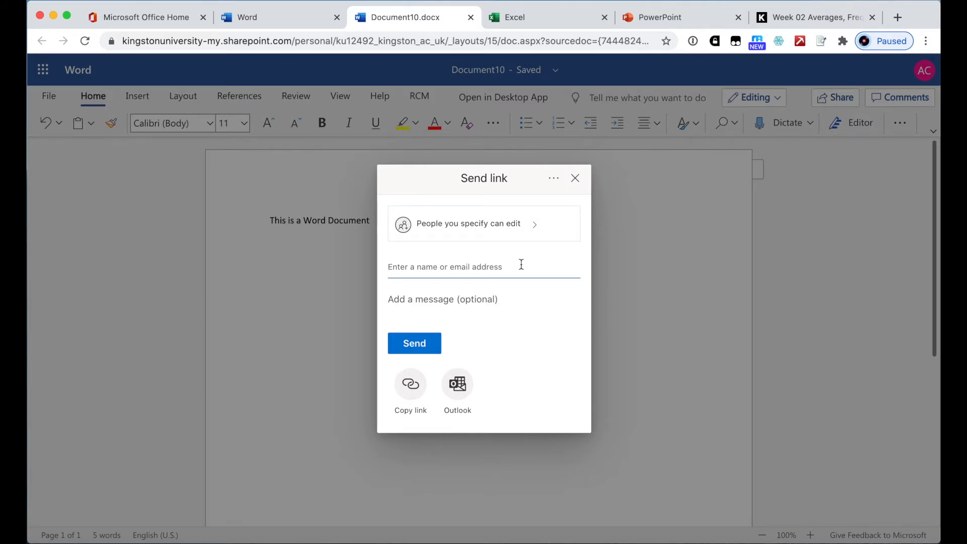
pyautogui.click(411, 388)
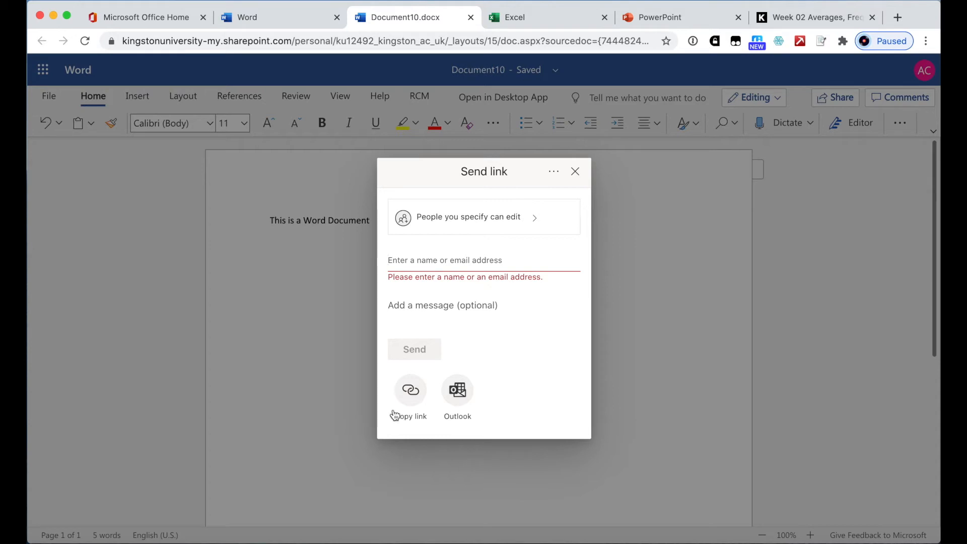
pyautogui.click(413, 391)
pyautogui.click(535, 222)
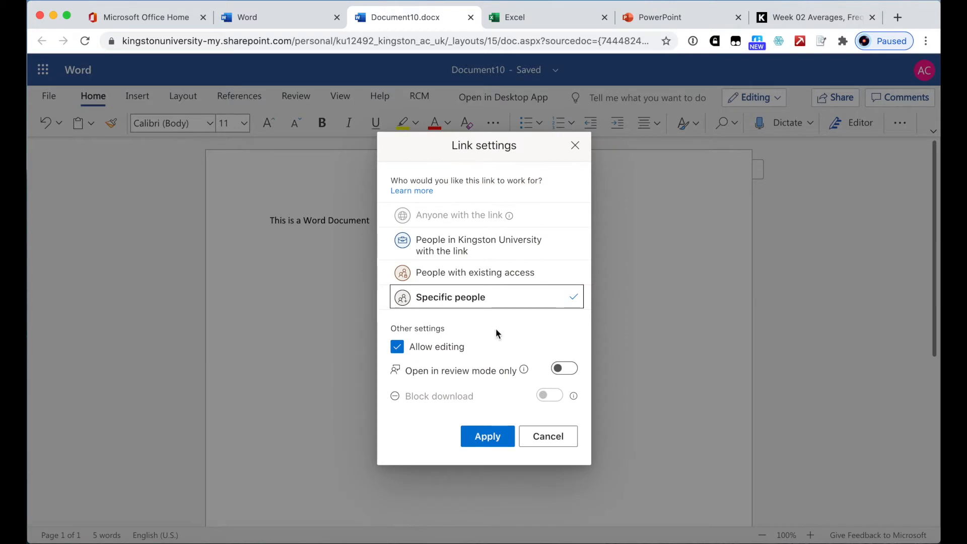
pyautogui.click(462, 248)
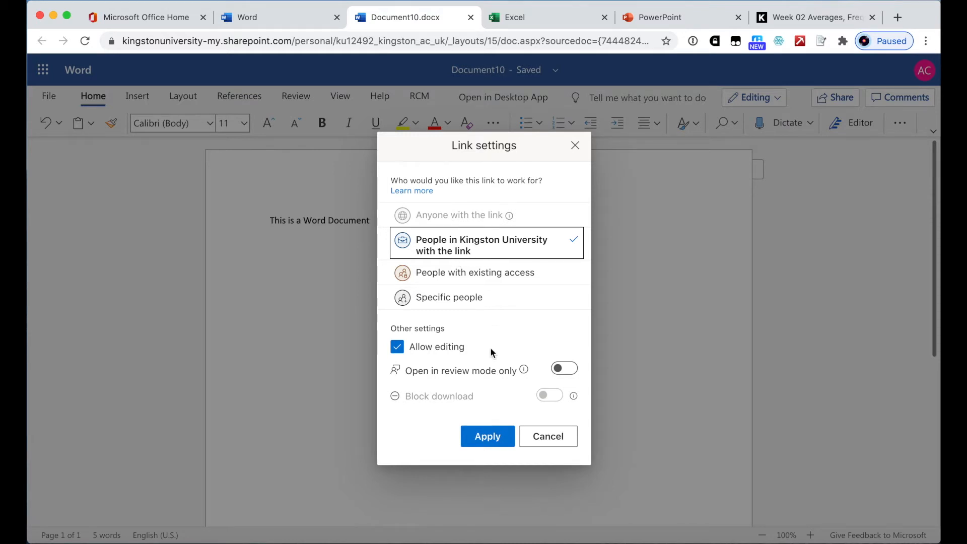
pyautogui.click(494, 444)
# Step: Copy the document's sharing link and close the sharing dialog
pyautogui.click(410, 388)
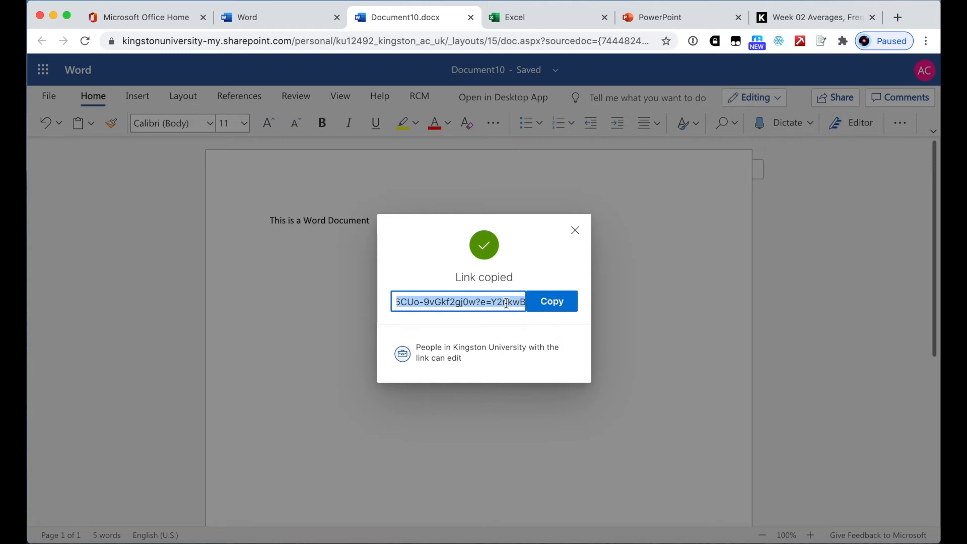
pyautogui.click(555, 307)
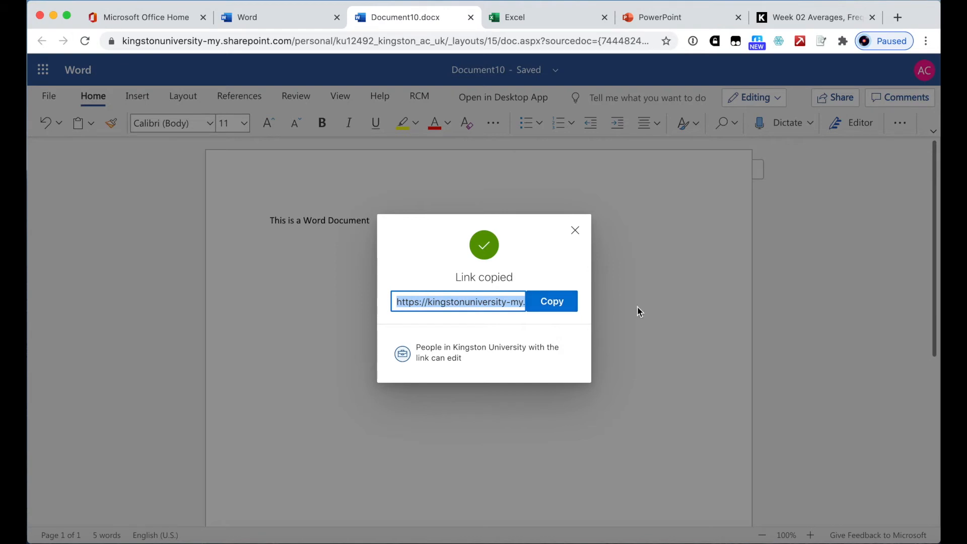
pyautogui.click(574, 231)
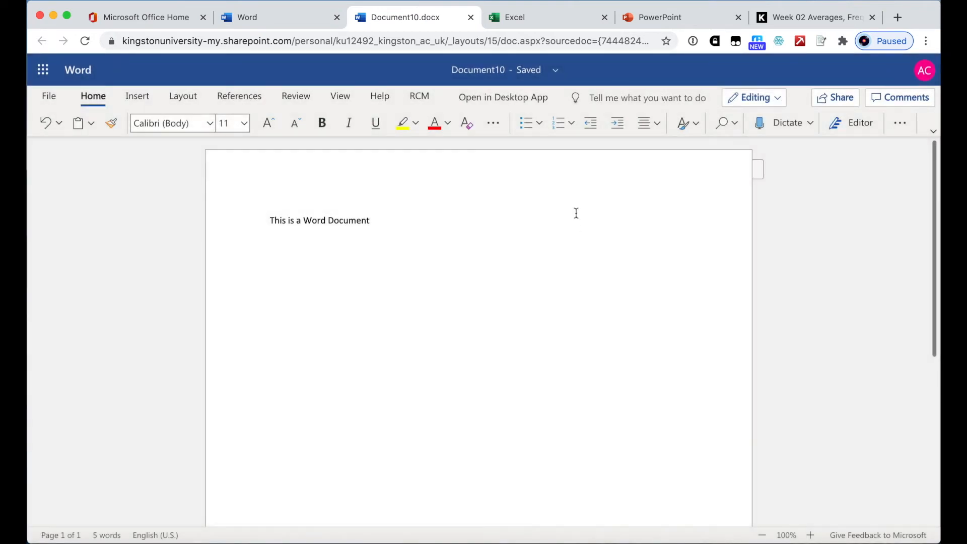
# Step: Switch to the Canvas page "Week 02 Averages, Frequency and Excel" and open it for editing at the Collaborate section
pyautogui.click(799, 17)
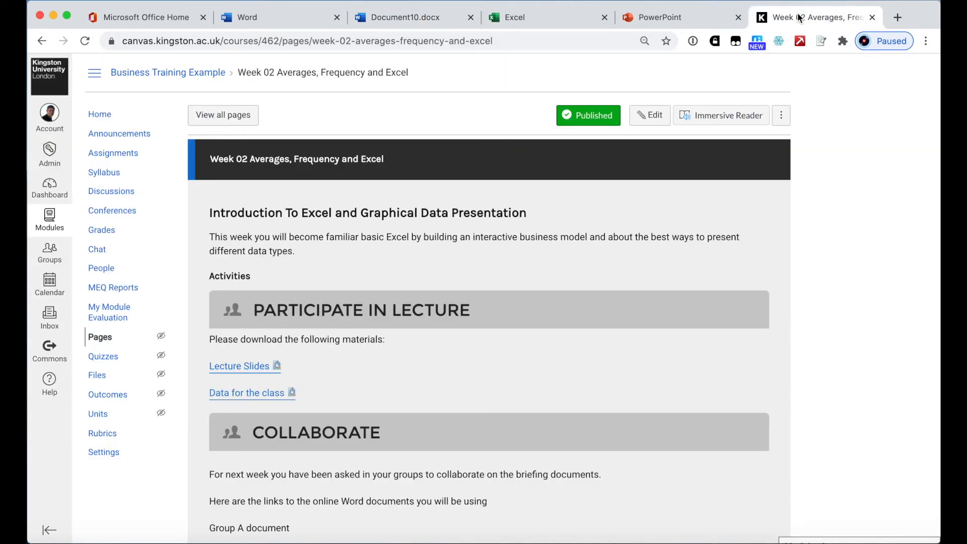
pyautogui.scroll(-4, 667, 355)
pyautogui.scroll(-3, 666, 353)
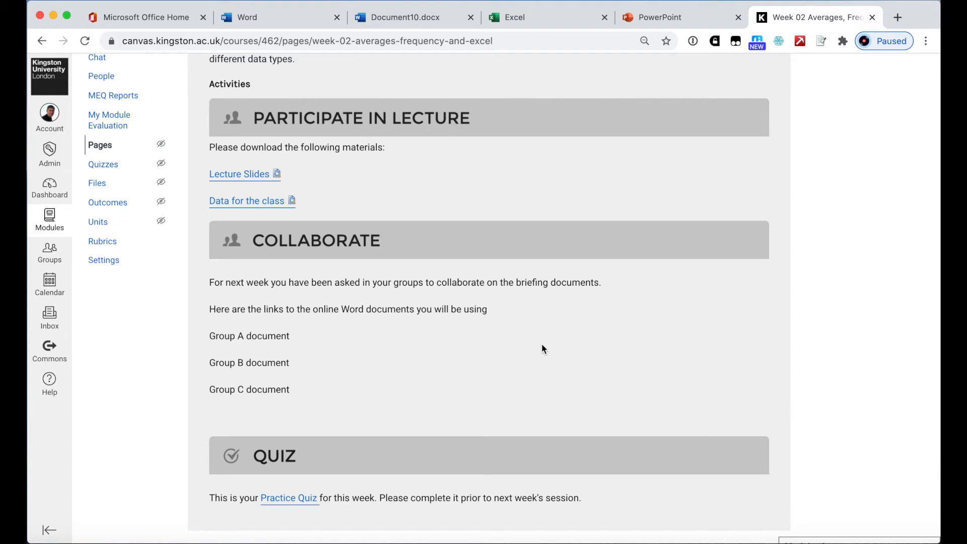
pyautogui.scroll(5, 542, 344)
pyautogui.scroll(-5, 543, 344)
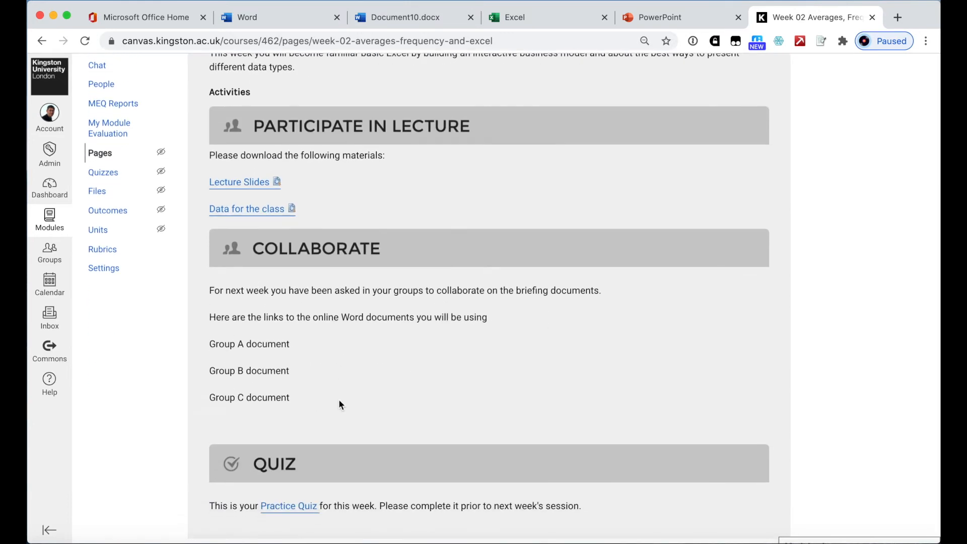
pyautogui.scroll(5, 460, 326)
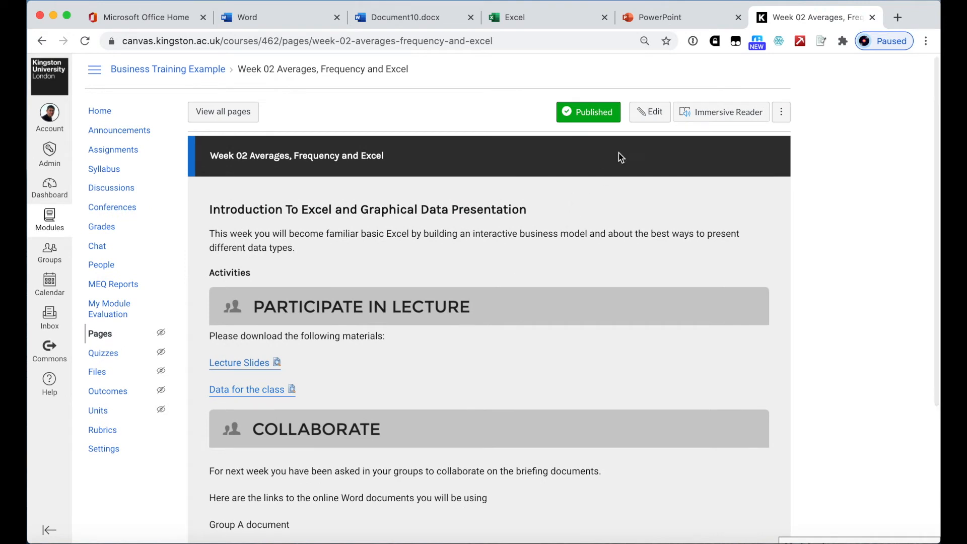
pyautogui.click(651, 112)
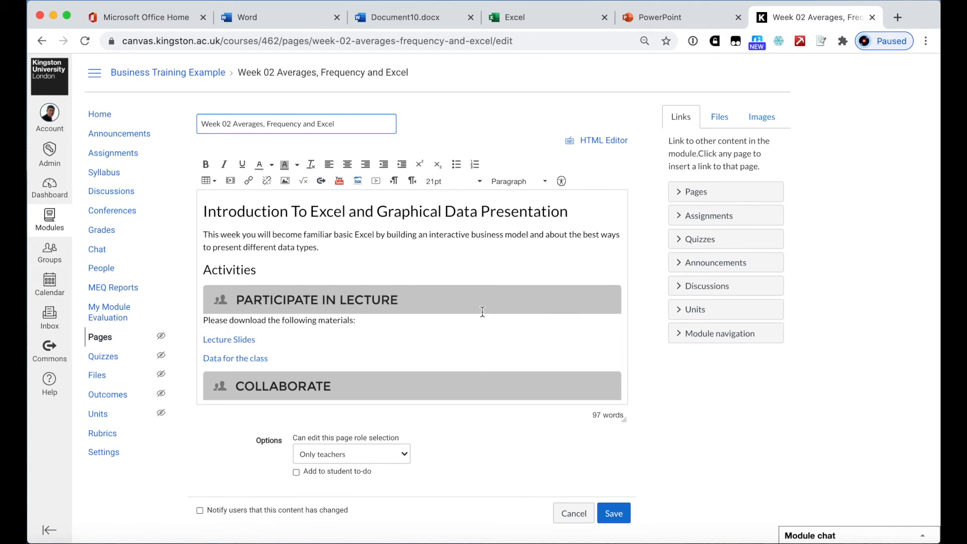
pyautogui.scroll(-5, 482, 313)
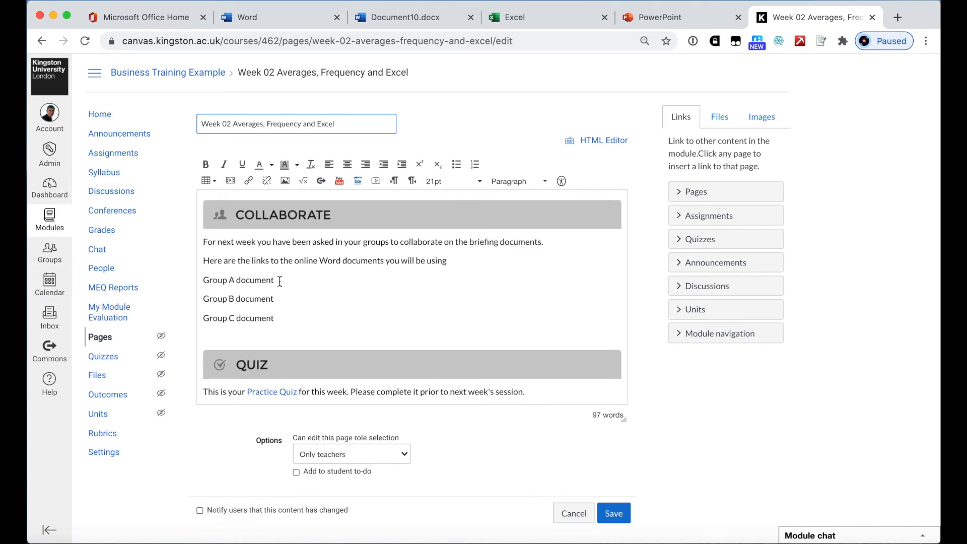
# Step: Link the "Group A document" text to the copied Word document URL and save the page
pyautogui.moveTo(279, 280); pyautogui.dragTo(204, 279)
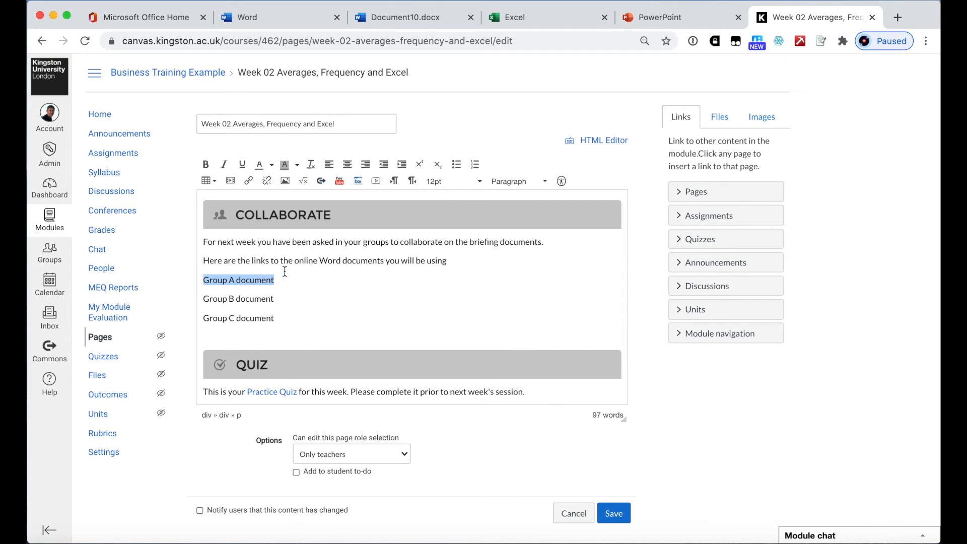
pyautogui.click(250, 181)
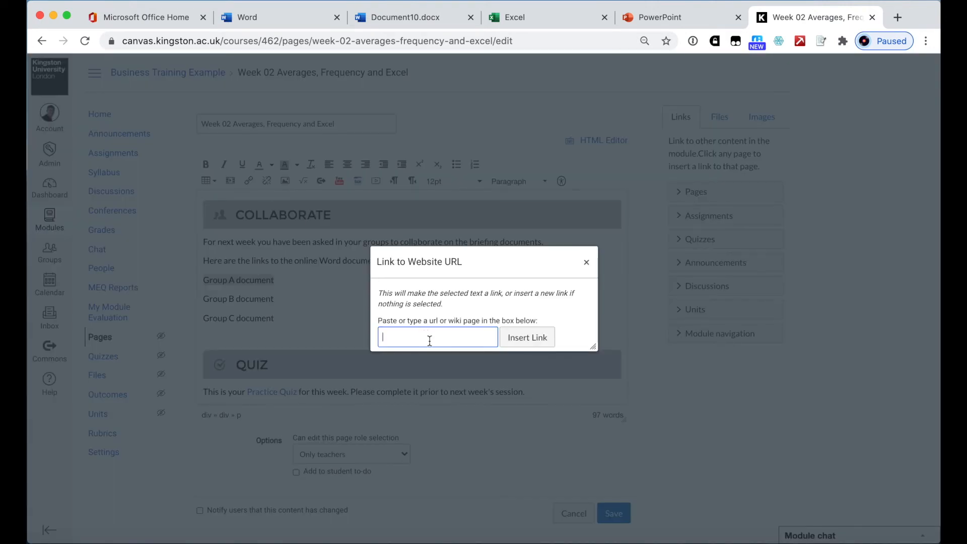
pyautogui.press('super+v')
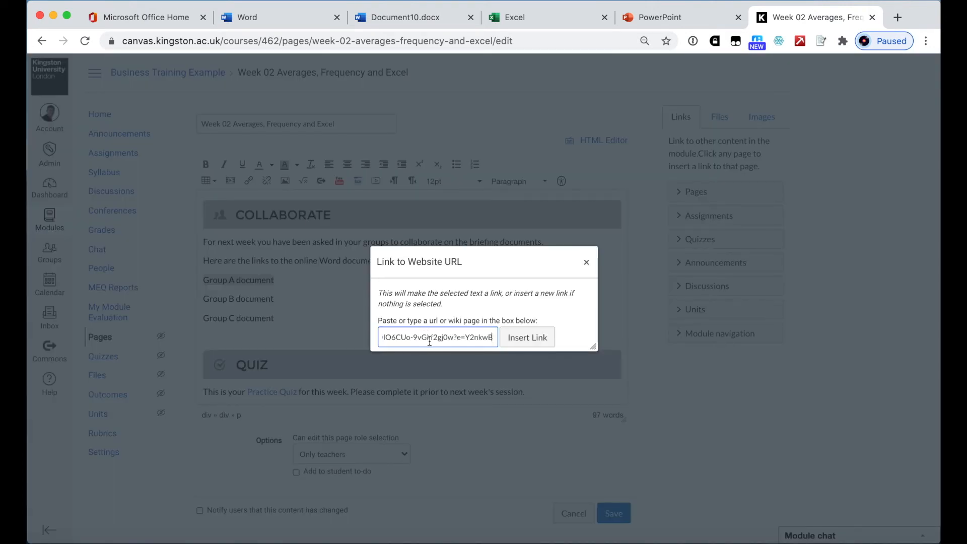
pyautogui.click(527, 338)
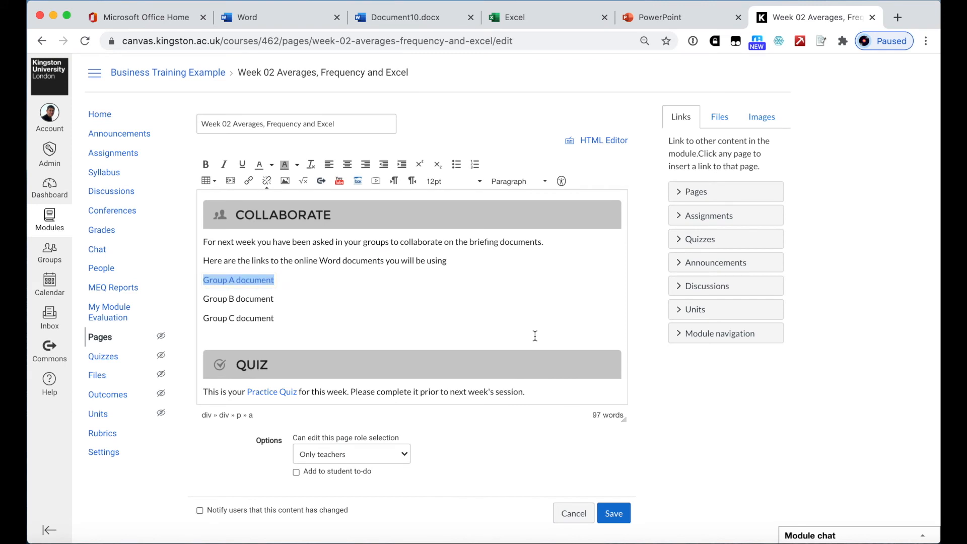
pyautogui.click(617, 514)
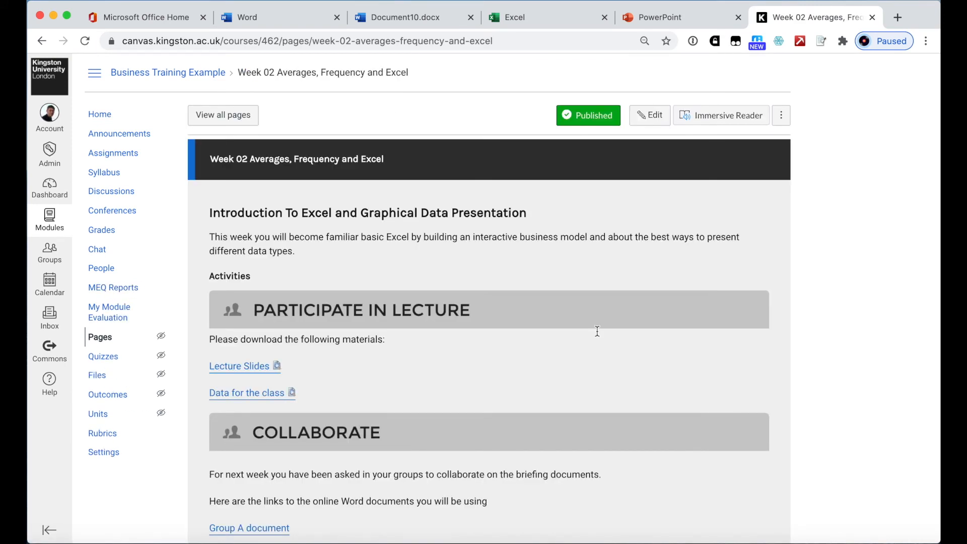
# Step: Test the Group A document link in the page's Collaborate section
pyautogui.scroll(-4, 597, 332)
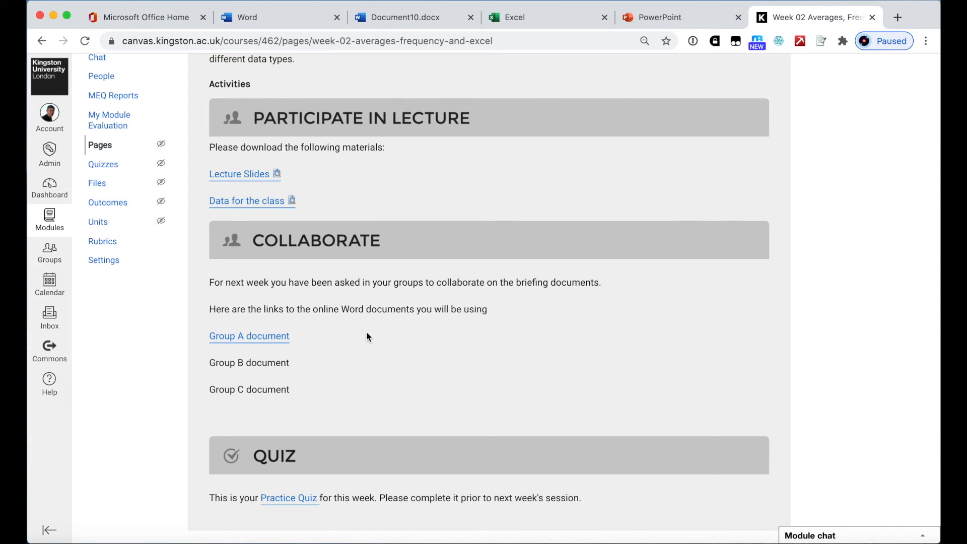
pyautogui.click(269, 336)
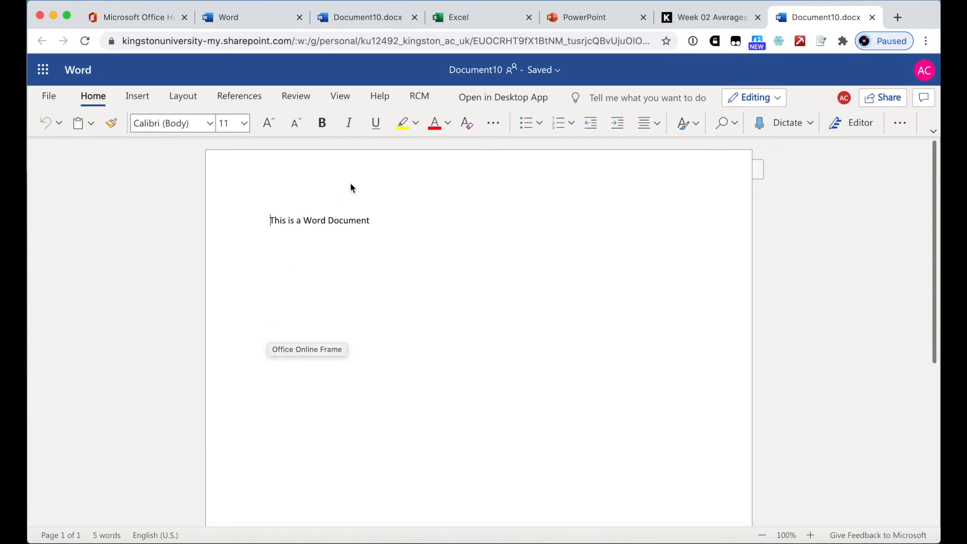
# Step: Review the Word and PowerPoint start pages, the Canvas page with the group links, and the shared Word document
pyautogui.click(242, 17)
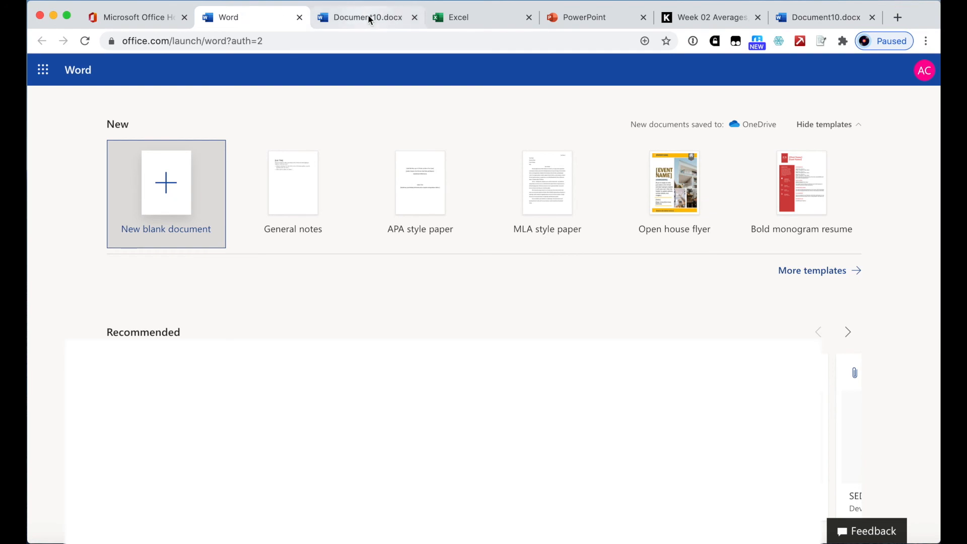
pyautogui.click(400, 18)
pyautogui.click(480, 18)
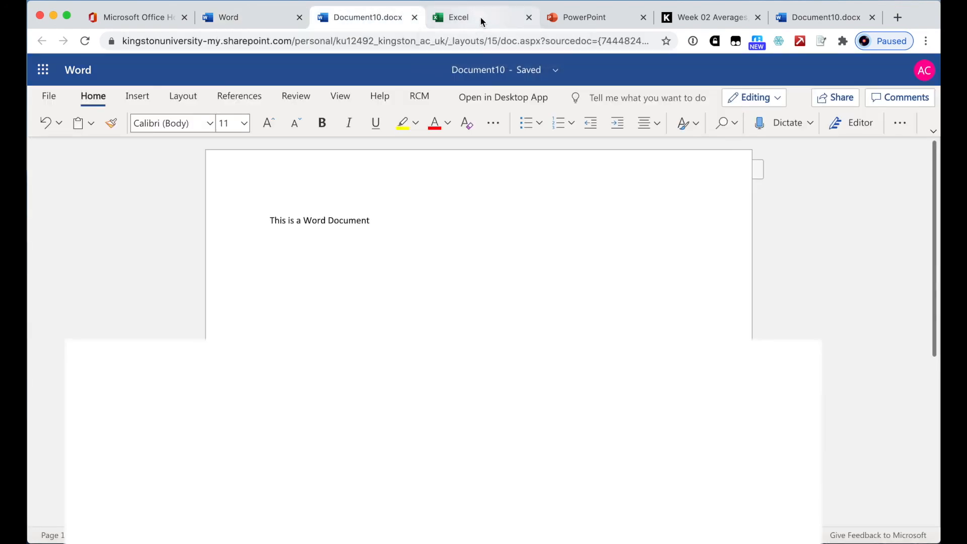
pyautogui.click(602, 17)
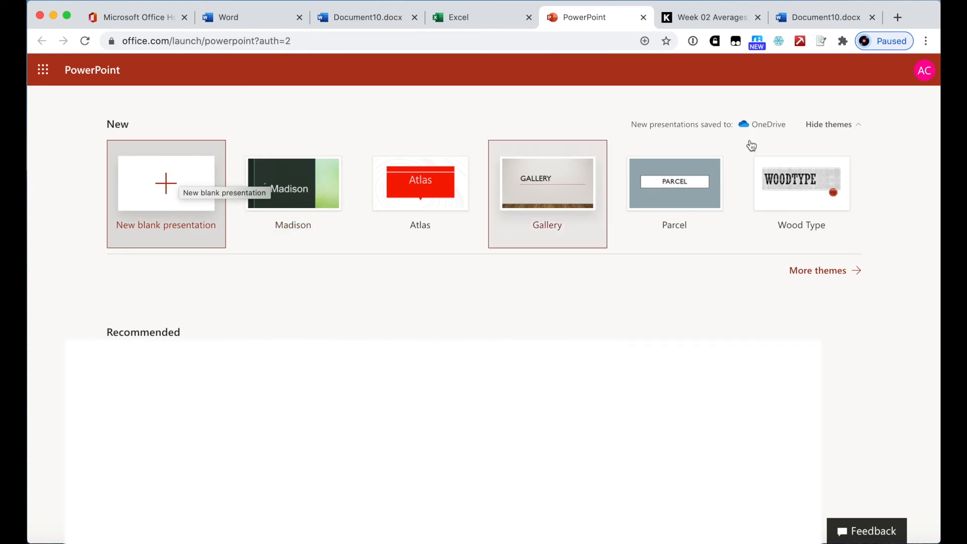
pyautogui.click(731, 17)
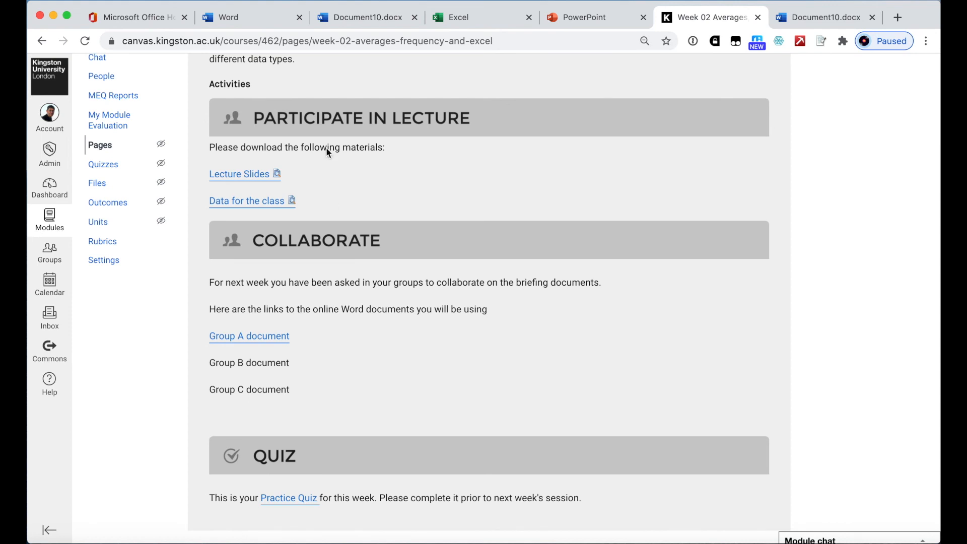
pyautogui.click(255, 20)
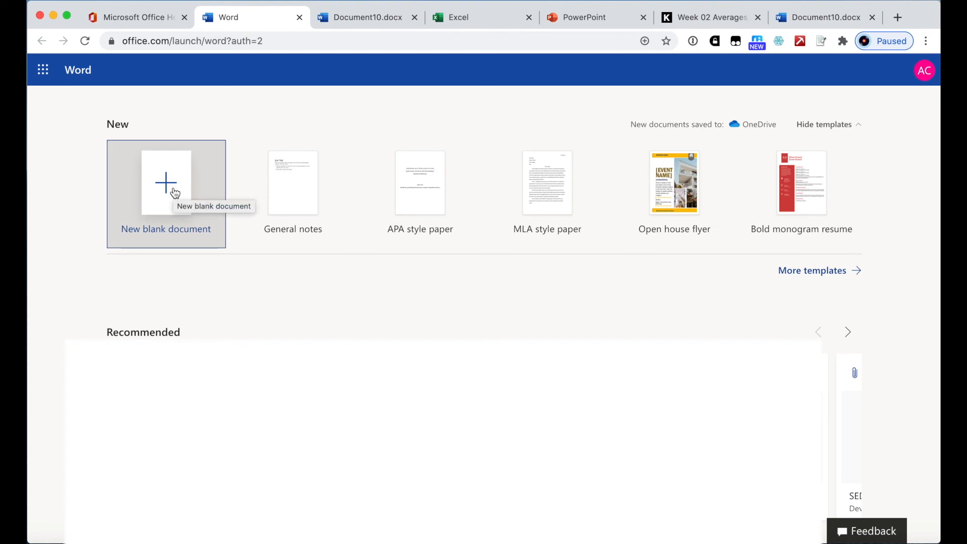
pyautogui.click(718, 19)
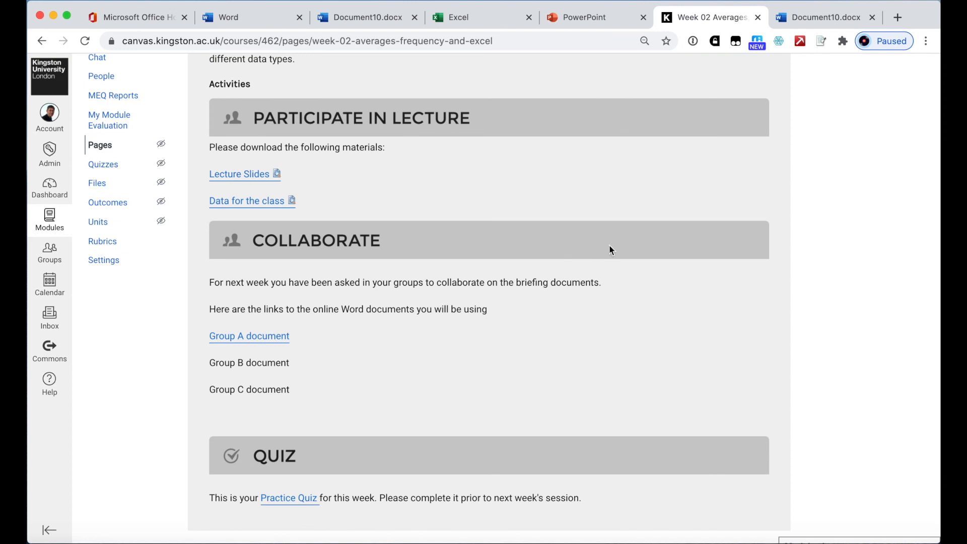
pyautogui.click(814, 14)
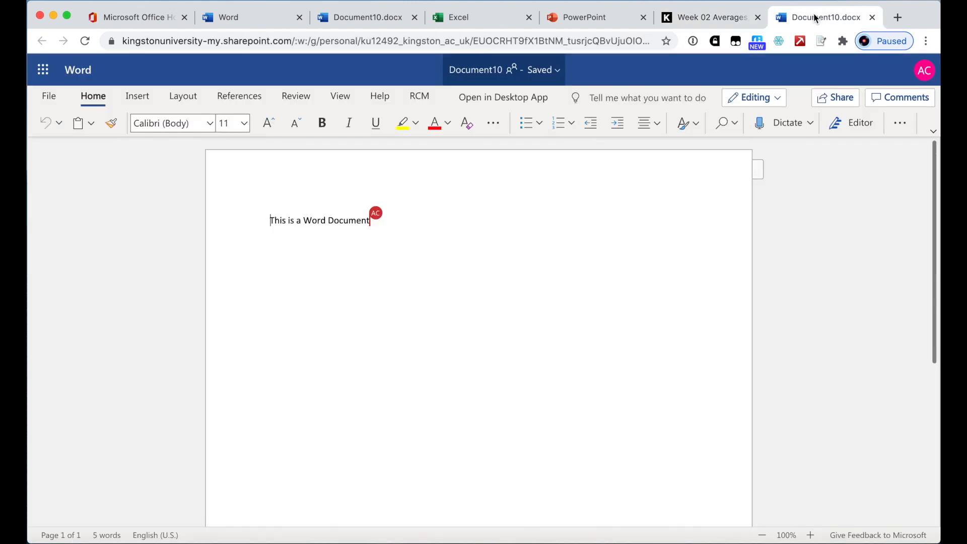